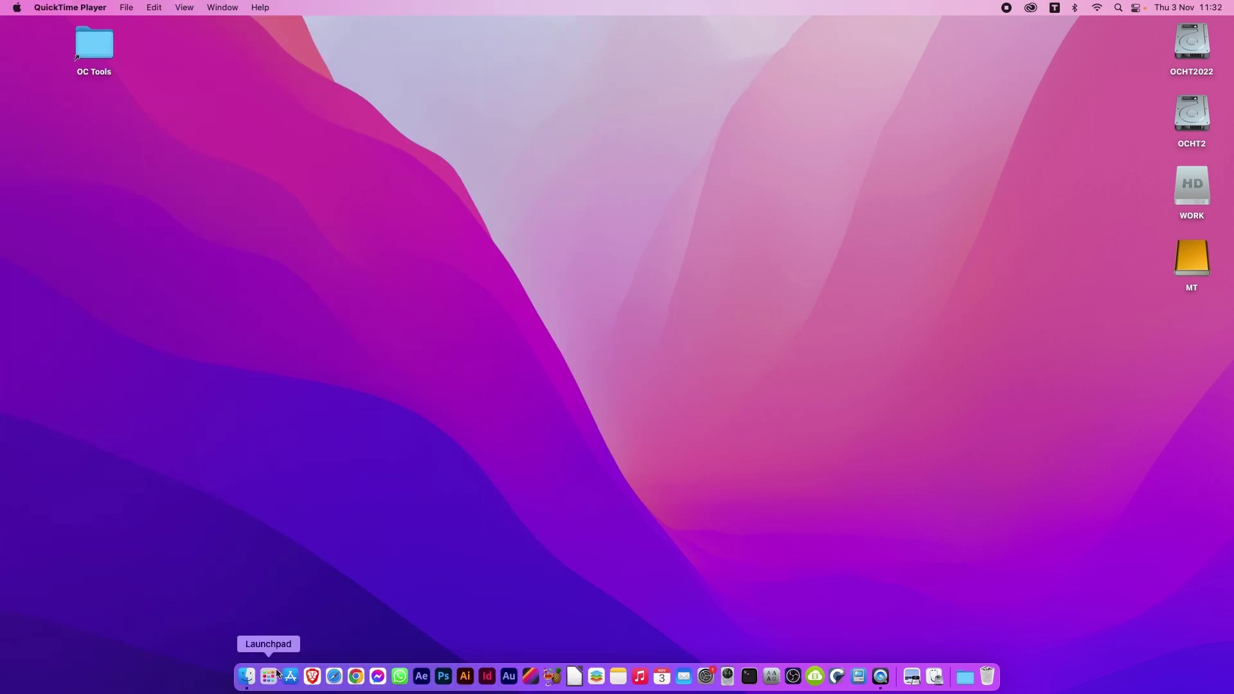
- Open Safari, search GitHub for "tinu", and open the TINU repository for creating bootable macOS installers
{"action": "left_click", "coordinate": [335, 677]}
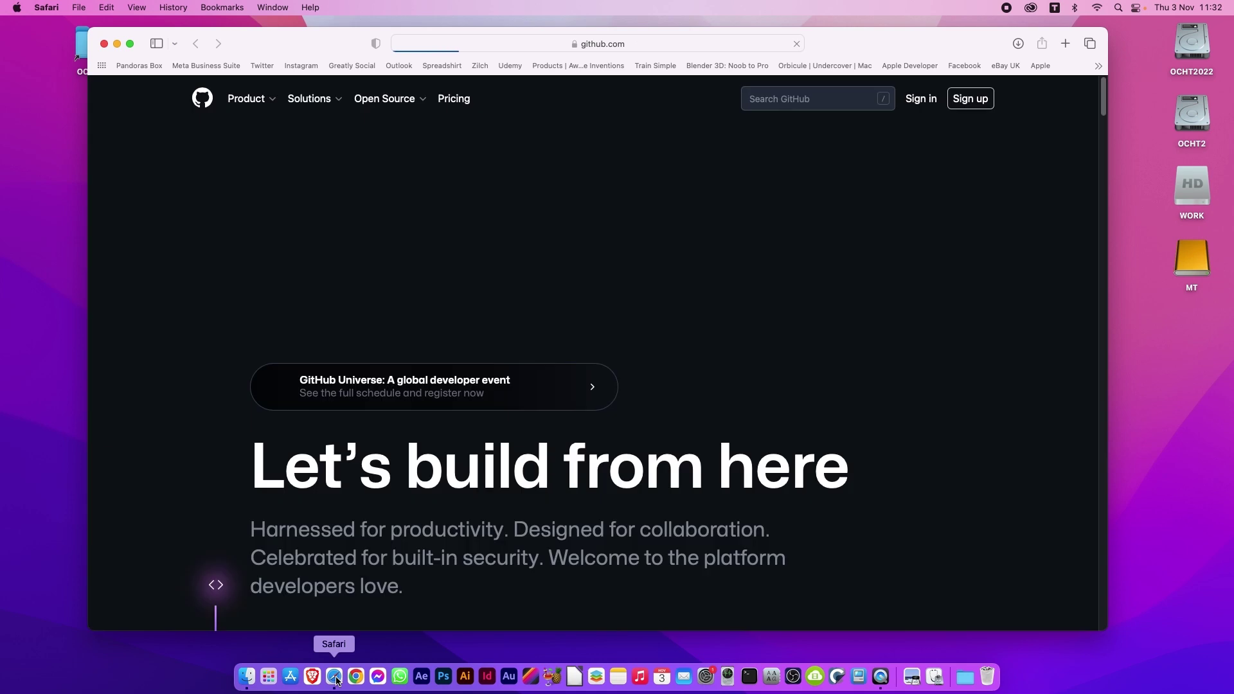
{"action": "left_click", "coordinate": [796, 104]}
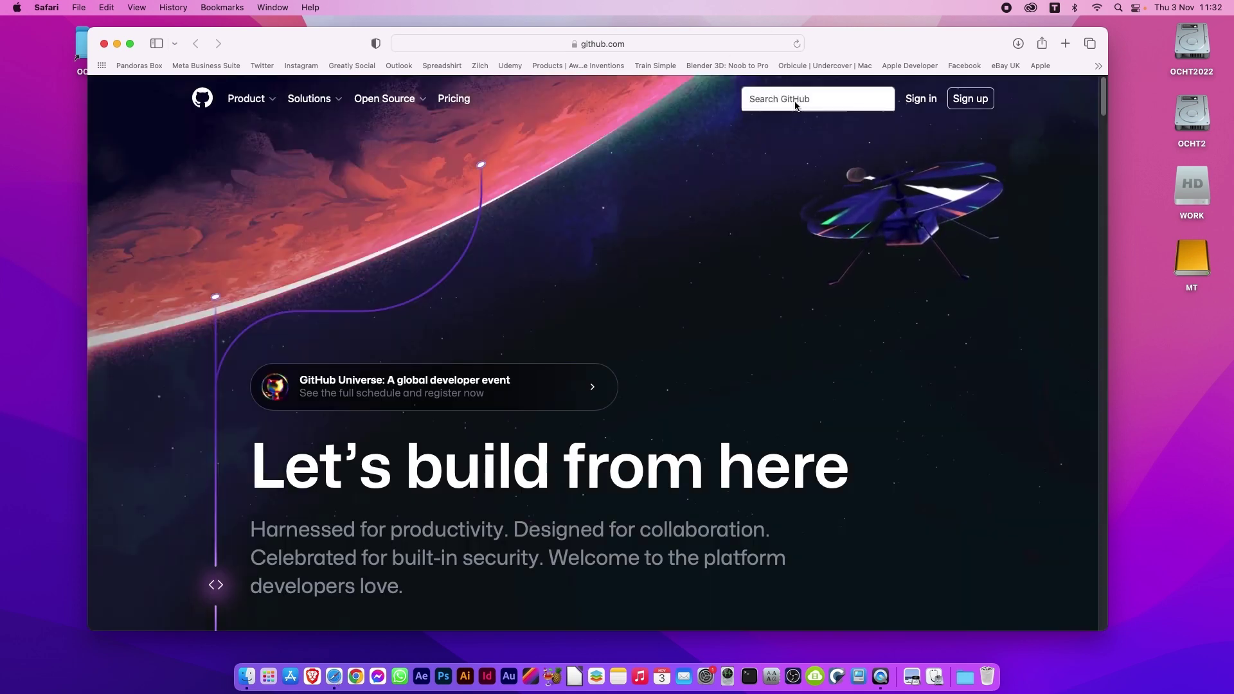
{"action": "type", "text": "tinu"}
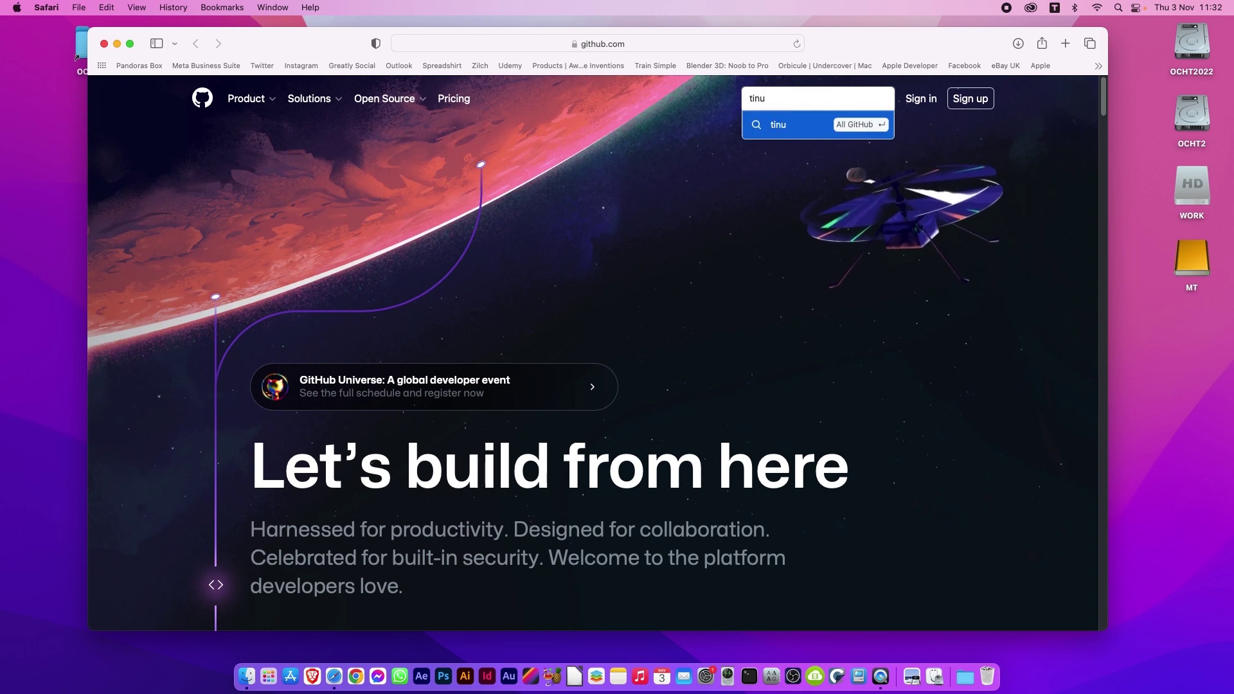
{"action": "key", "text": "Return"}
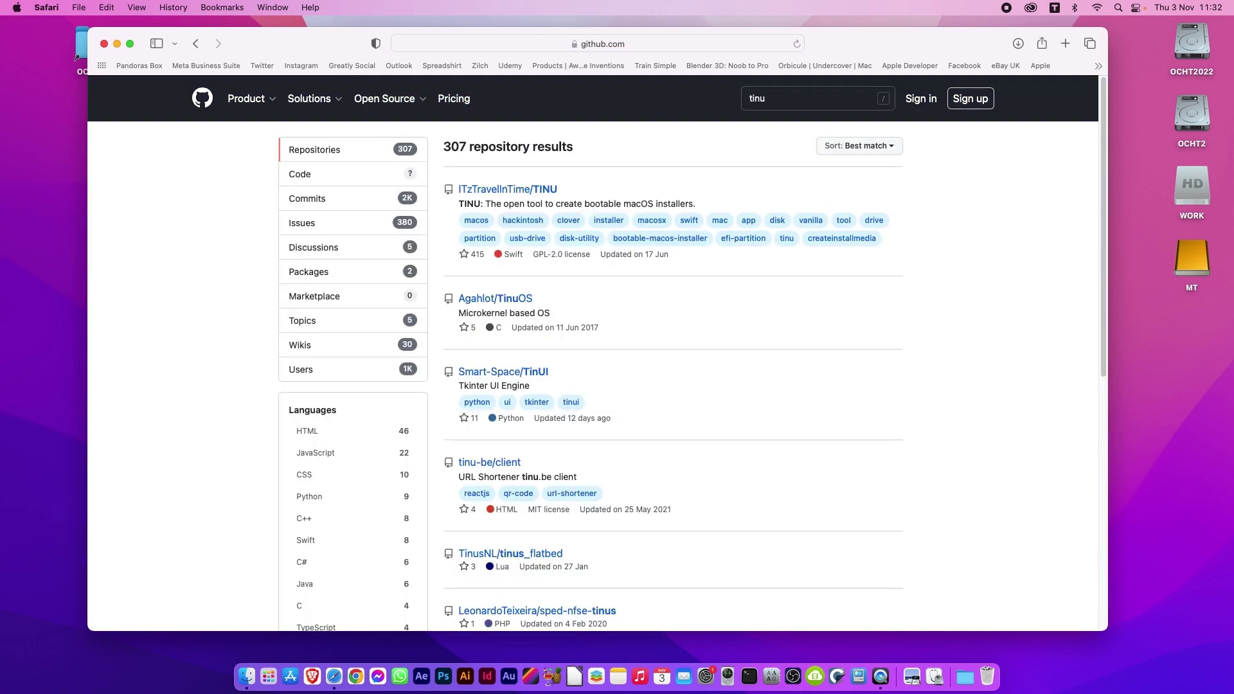
{"action": "left_click", "coordinate": [501, 194]}
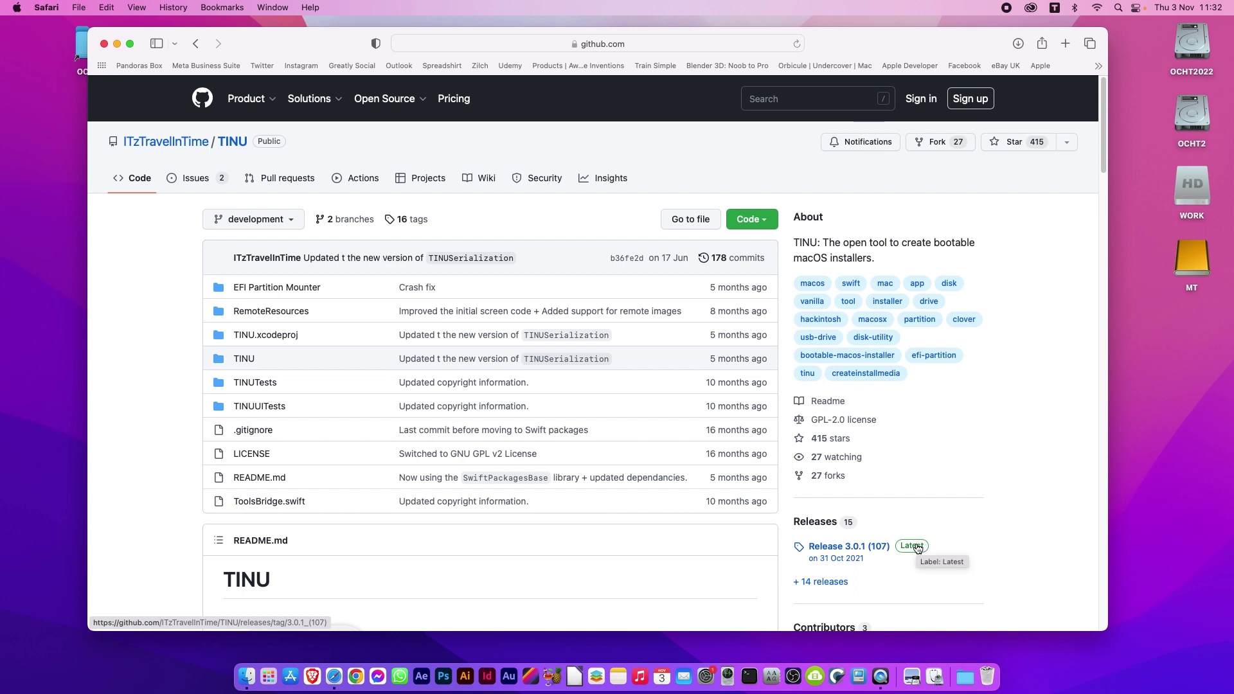
- Download TINU.zip from the latest release, 3.0.1 (107), and quit the browser
{"action": "left_click", "coordinate": [918, 547]}
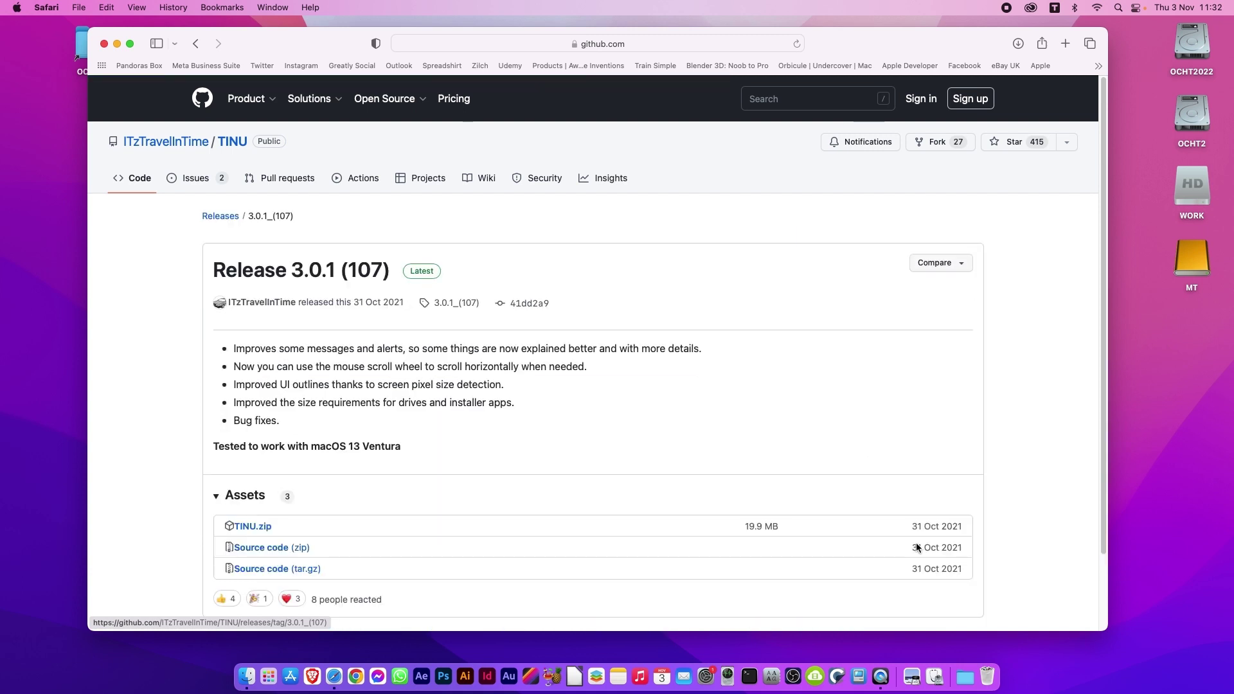
{"action": "left_click", "coordinate": [251, 527]}
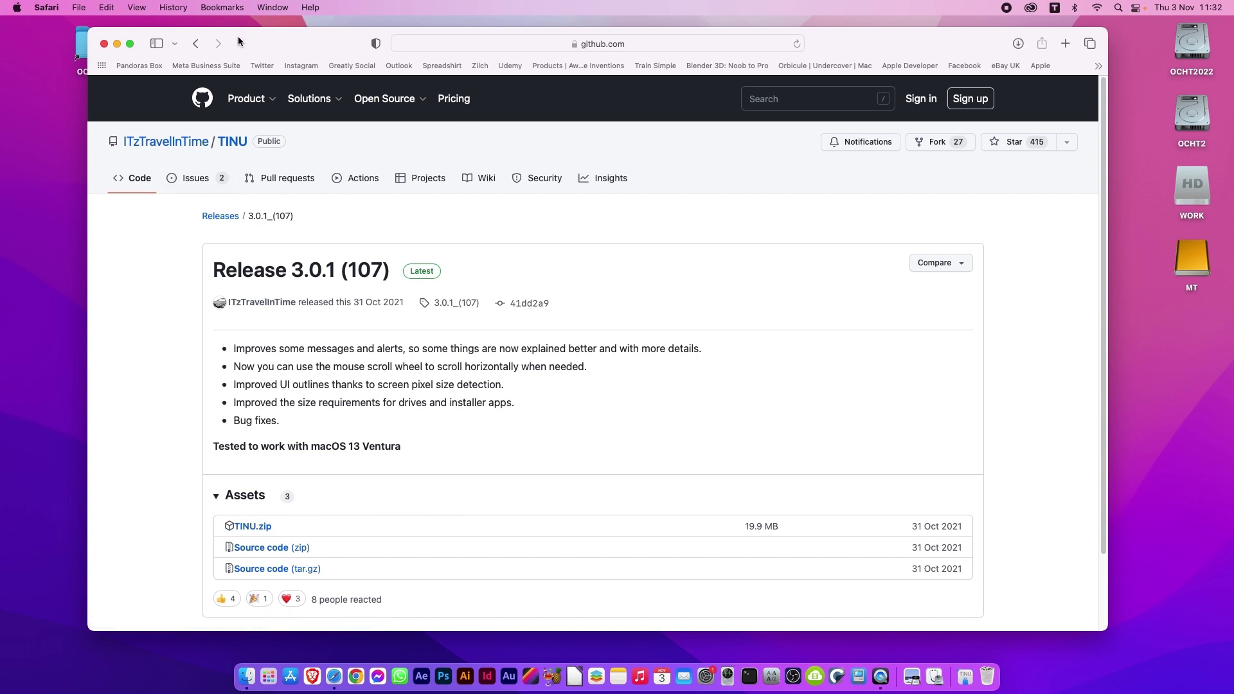
{"action": "key", "text": "super+q"}
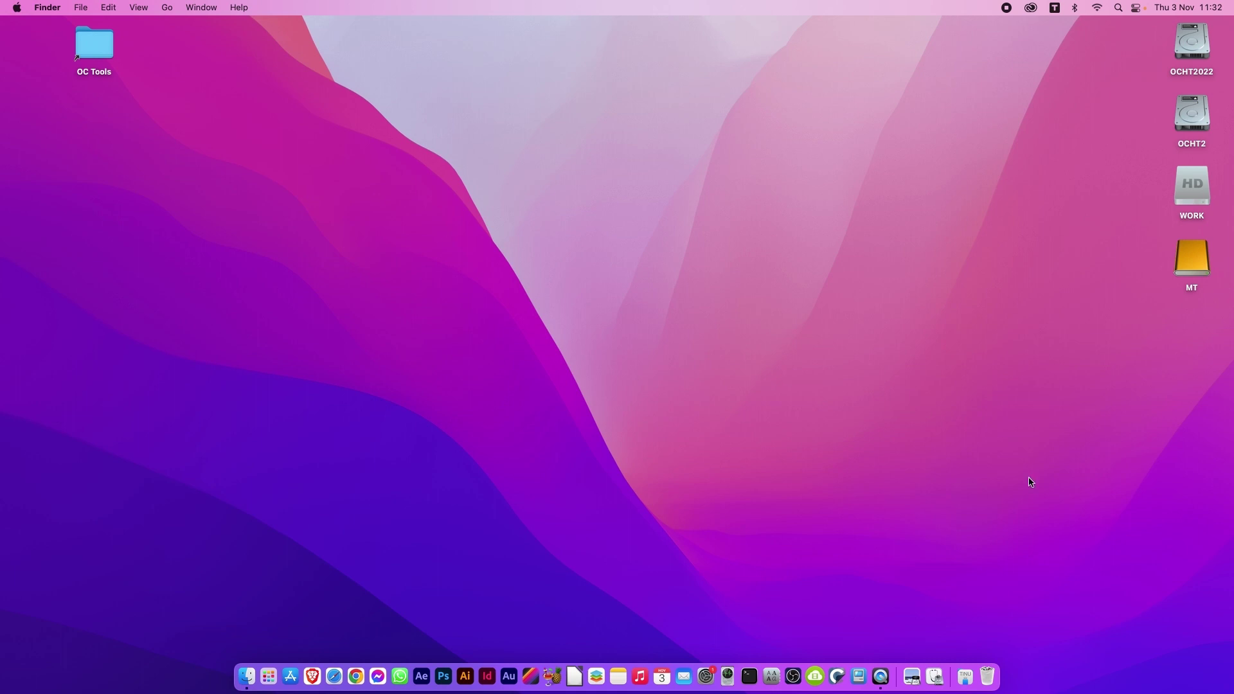
- Move the TINU app from the Downloads folder to Applications and close the Finder window
{"action": "left_click", "coordinate": [964, 678]}
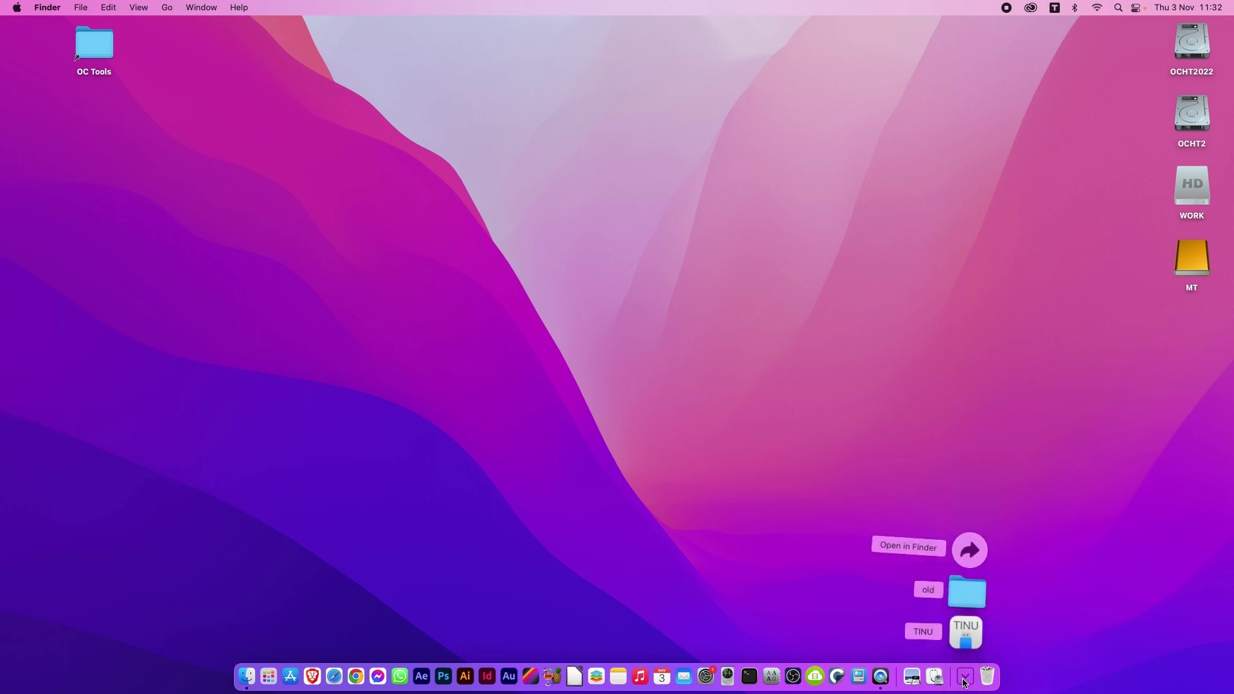
{"action": "left_click", "coordinate": [971, 550]}
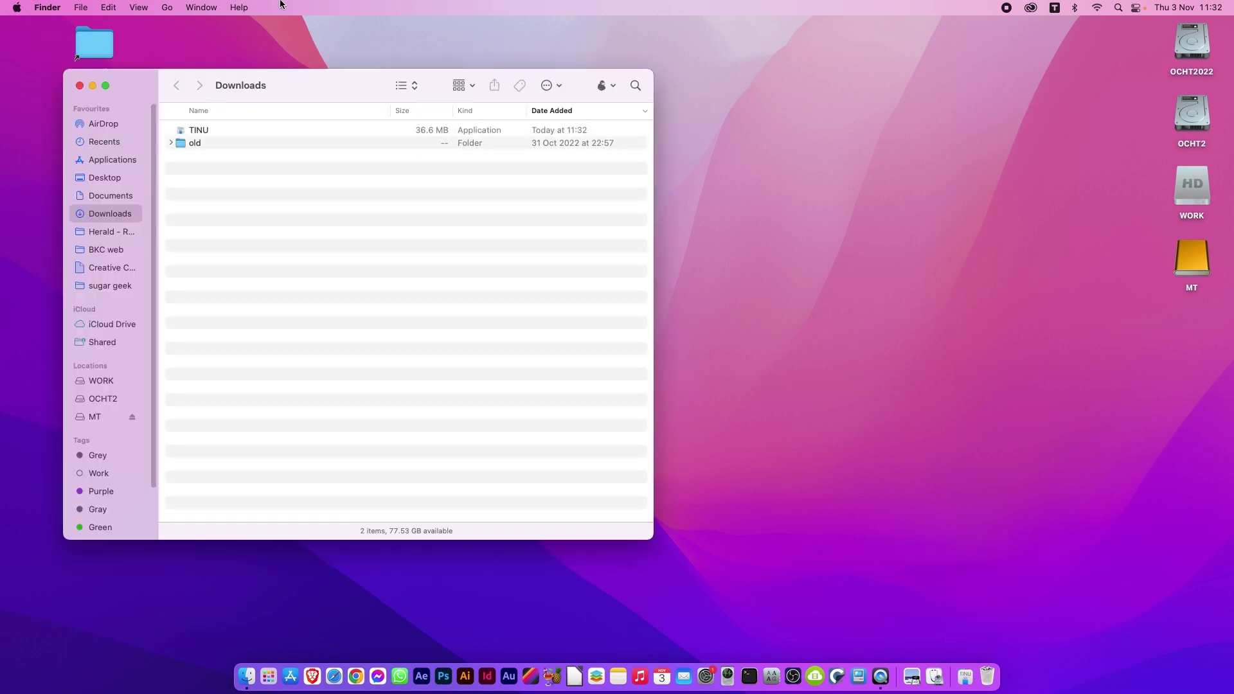
{"action": "left_click", "coordinate": [204, 132]}
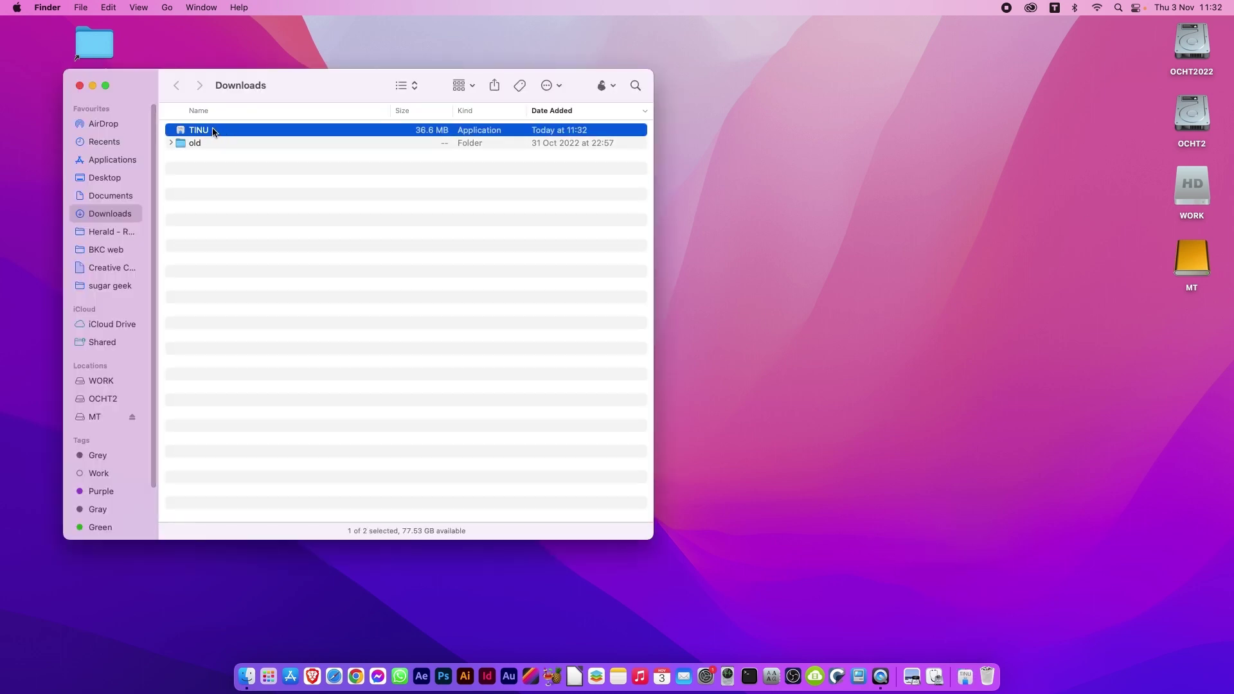
{"action": "left_click_drag", "start_coordinate": [206, 130], "coordinate": [127, 162]}
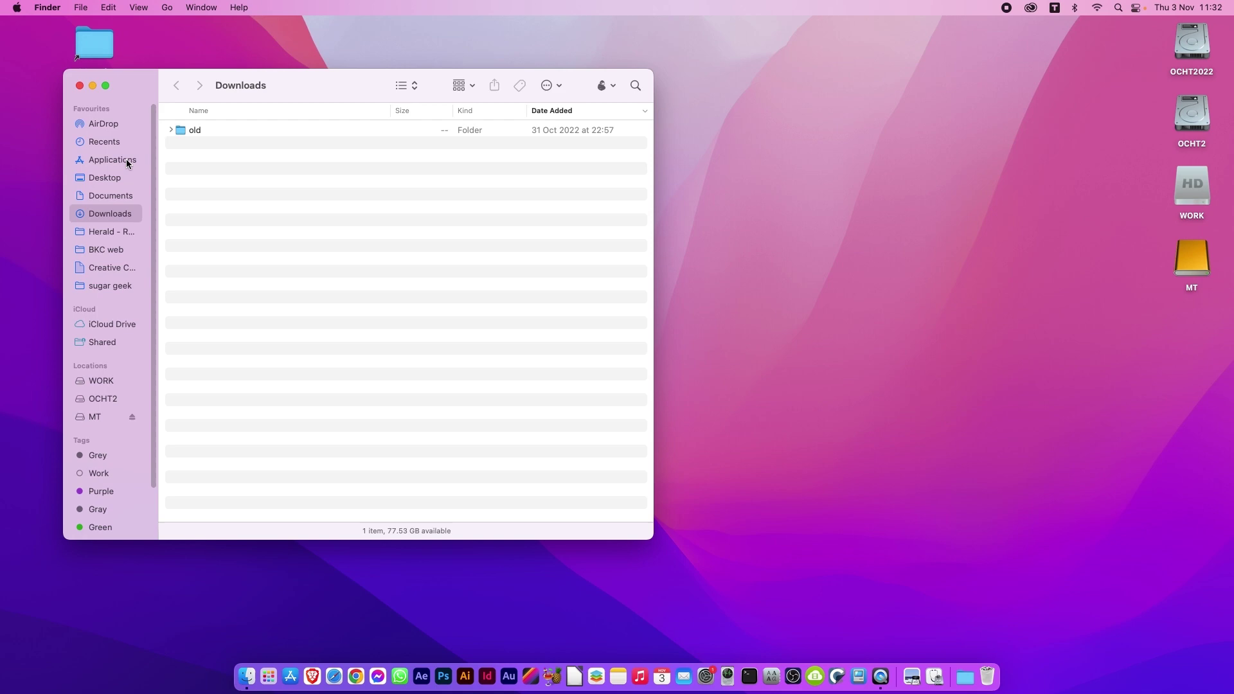
{"action": "left_click", "coordinate": [81, 86]}
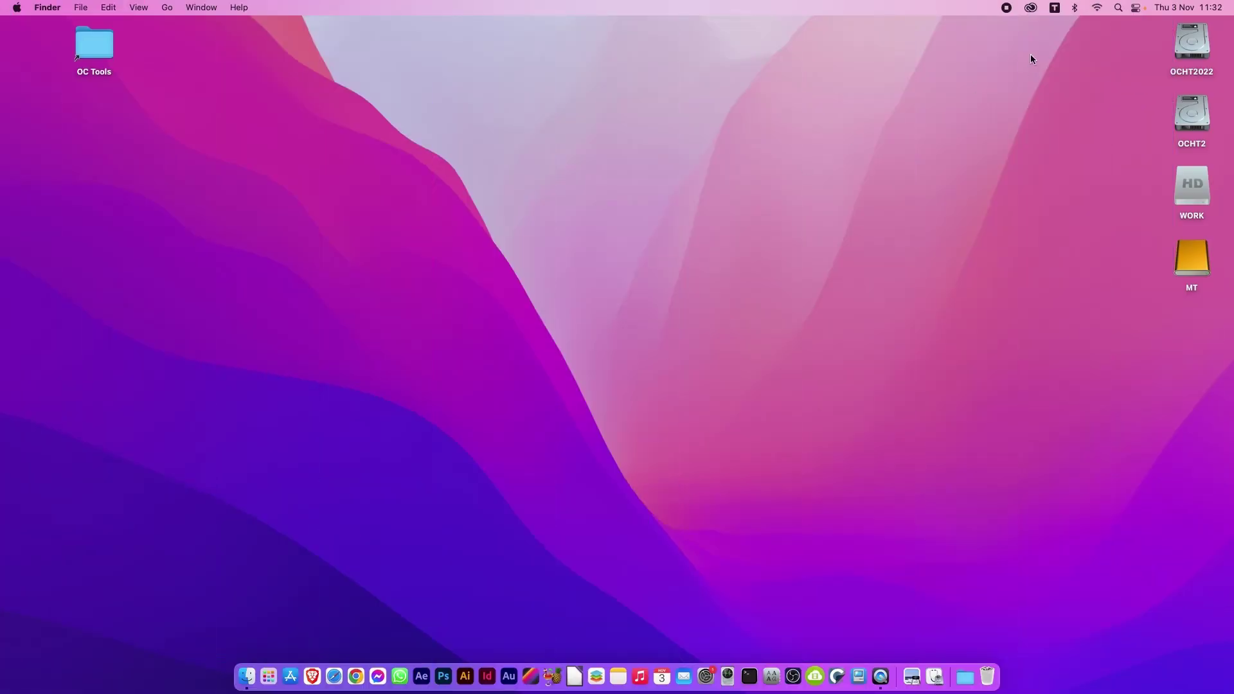
- Launch TINU from the Applications folder on OCHT2022, allow the downloaded app to open, and dismiss its notification request
{"action": "double_click", "coordinate": [1199, 57]}
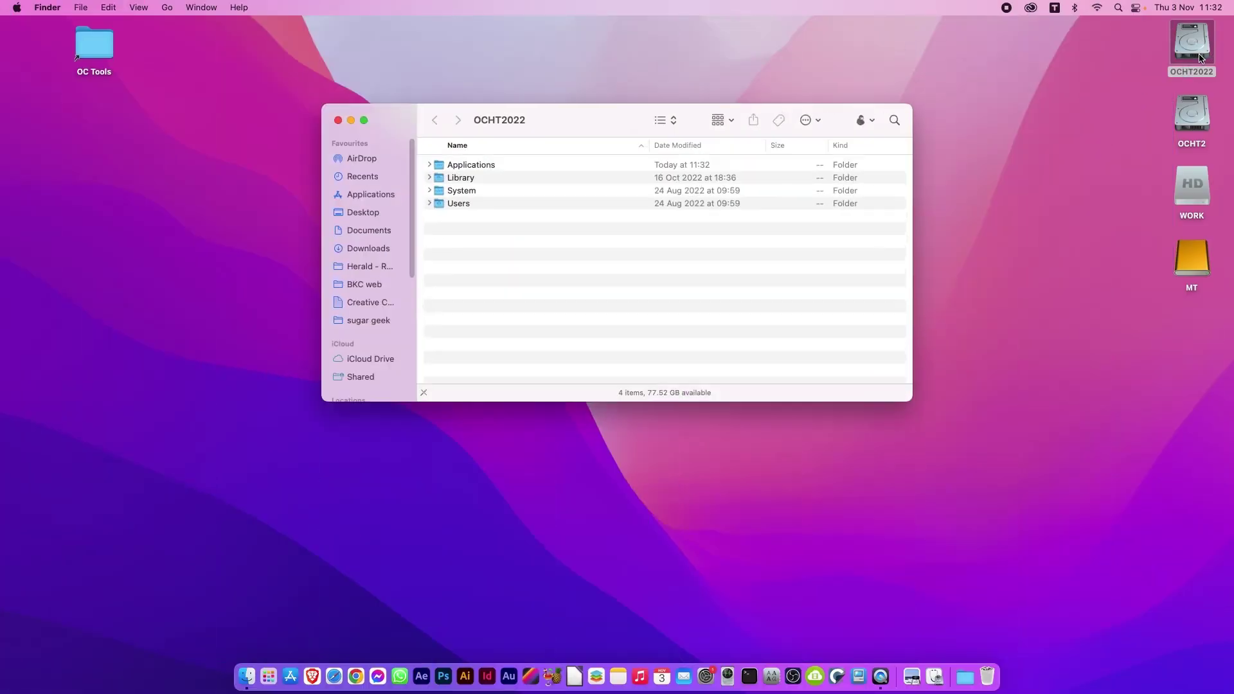
{"action": "double_click", "coordinate": [509, 165]}
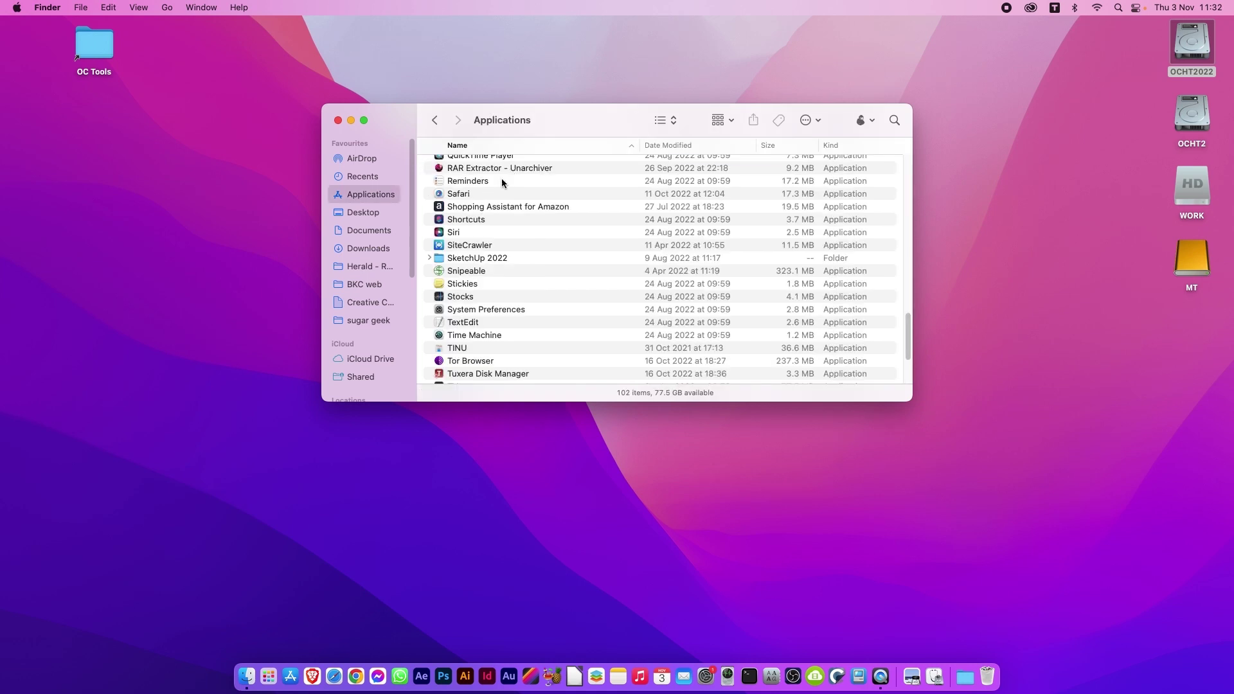
{"action": "left_click", "coordinate": [452, 350]}
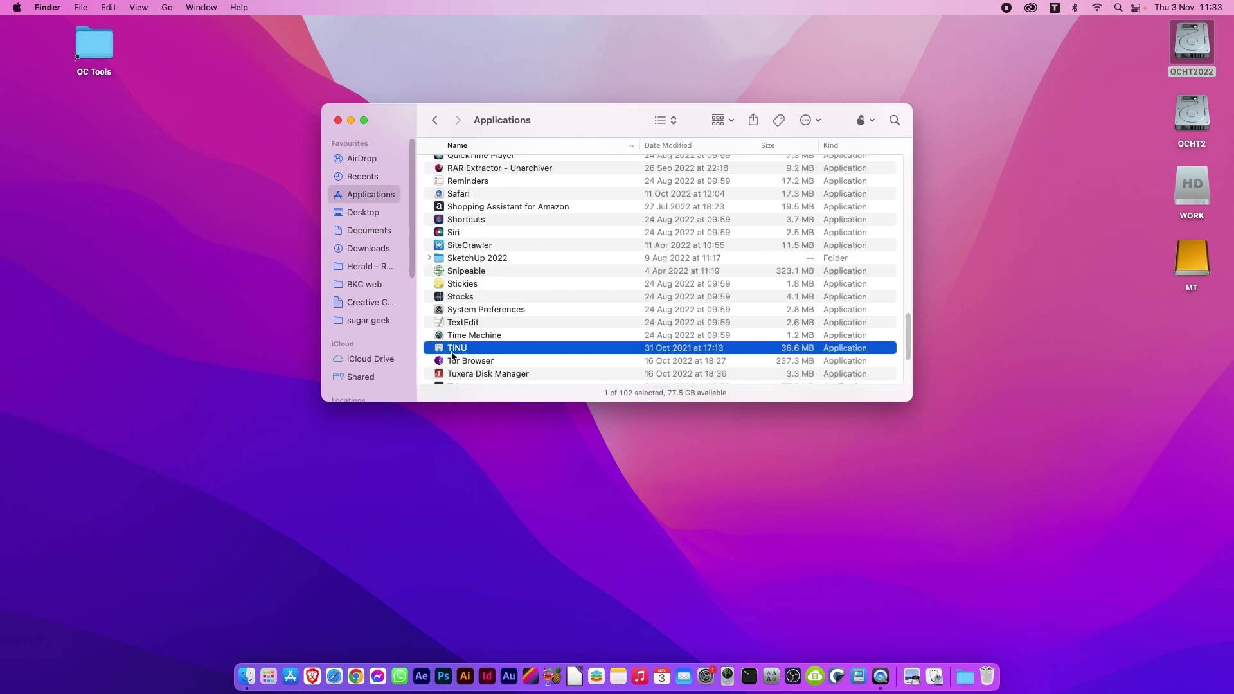
{"action": "double_click", "coordinate": [452, 354]}
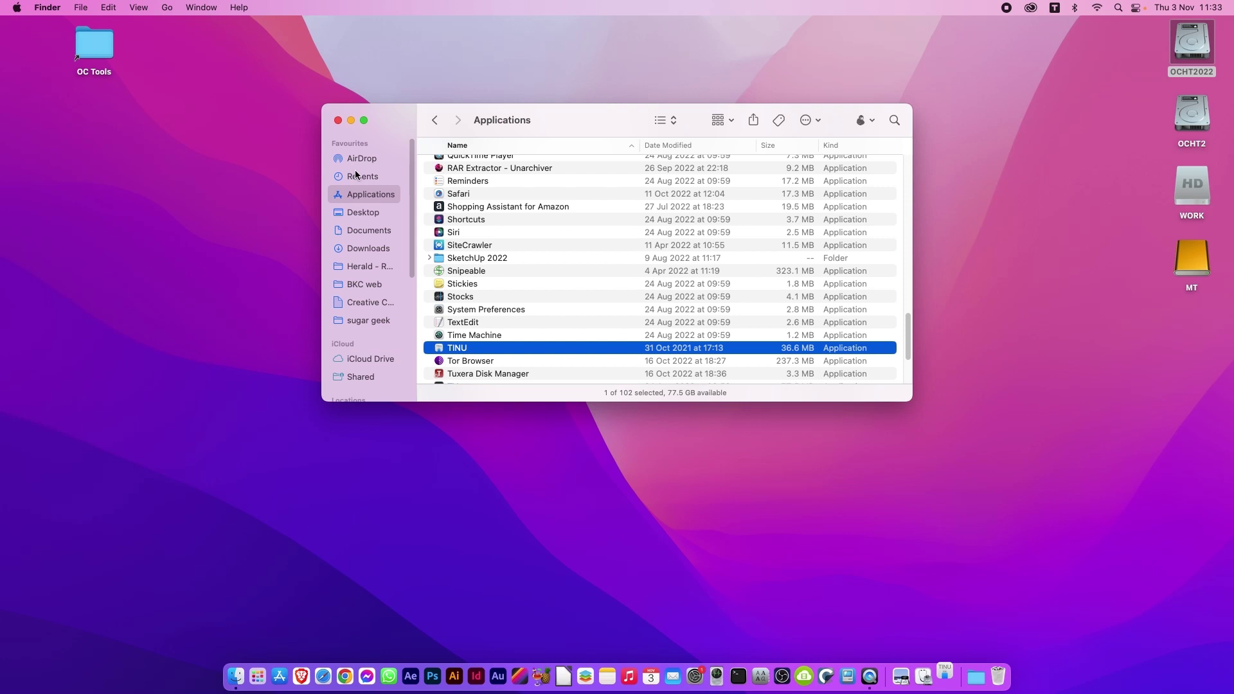
{"action": "left_click", "coordinate": [338, 120]}
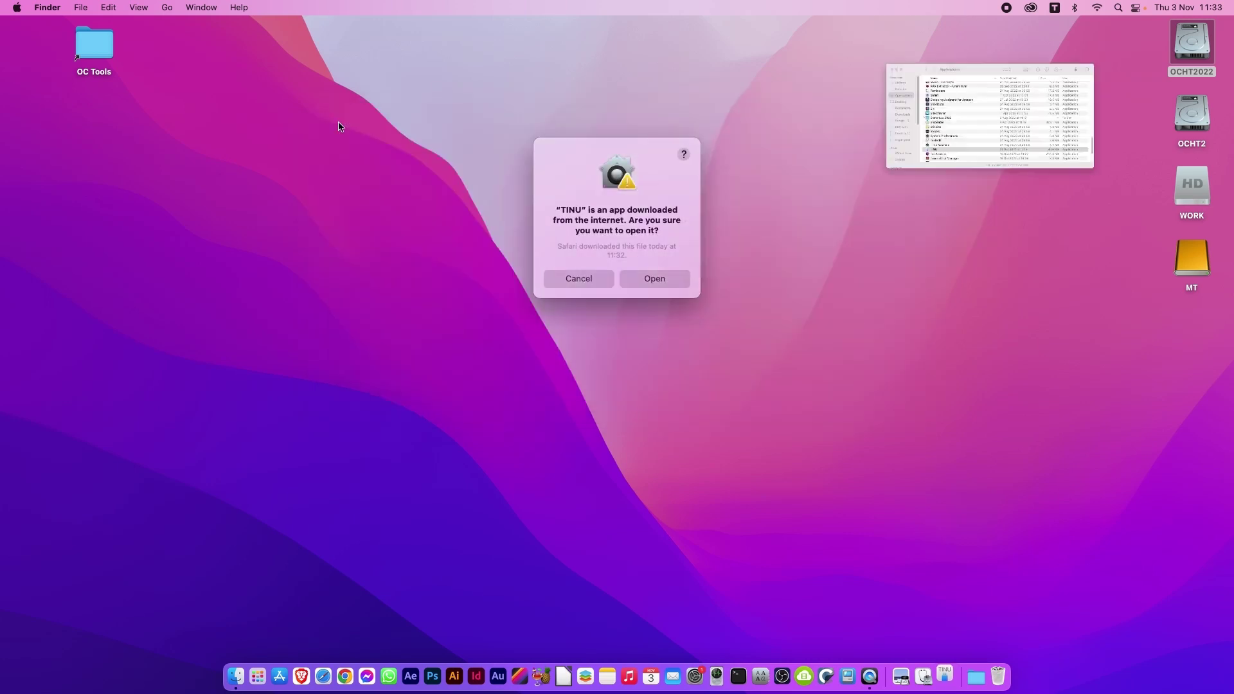
{"action": "left_click", "coordinate": [654, 278]}
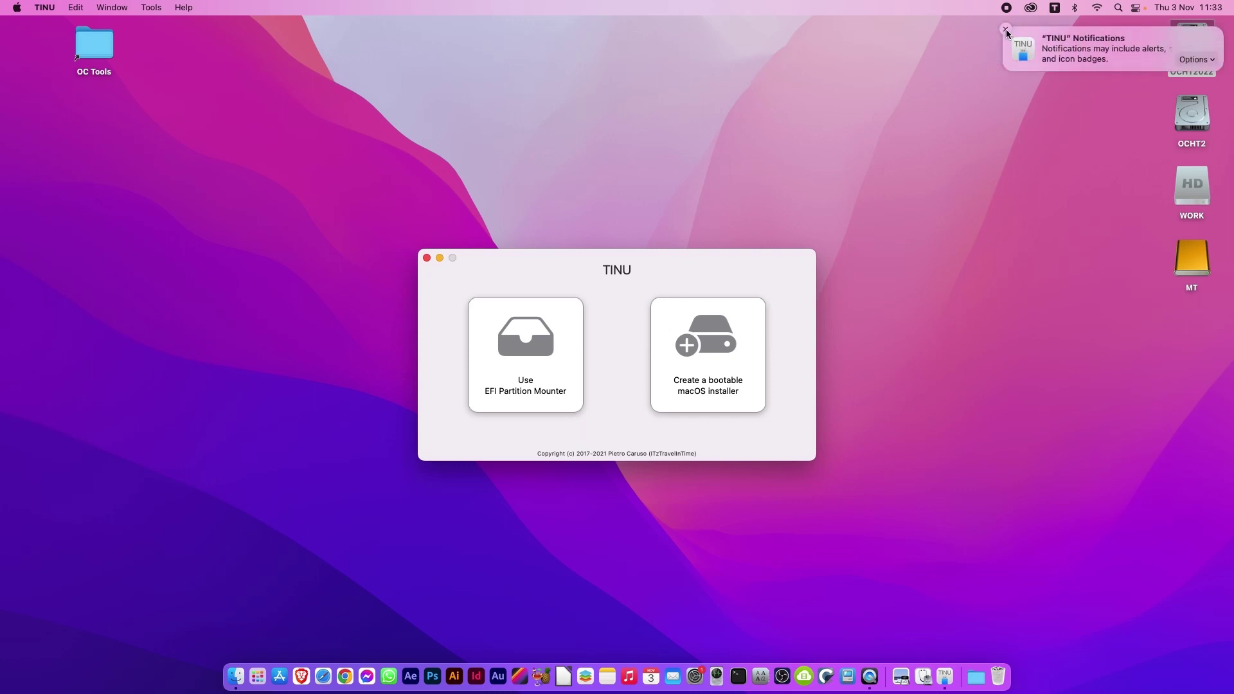
{"action": "left_click", "coordinate": [1005, 29]}
- Start creating a bootable macOS installer and choose the MT volume as the target
{"action": "left_click_drag", "start_coordinate": [626, 252], "coordinate": [574, 225]}
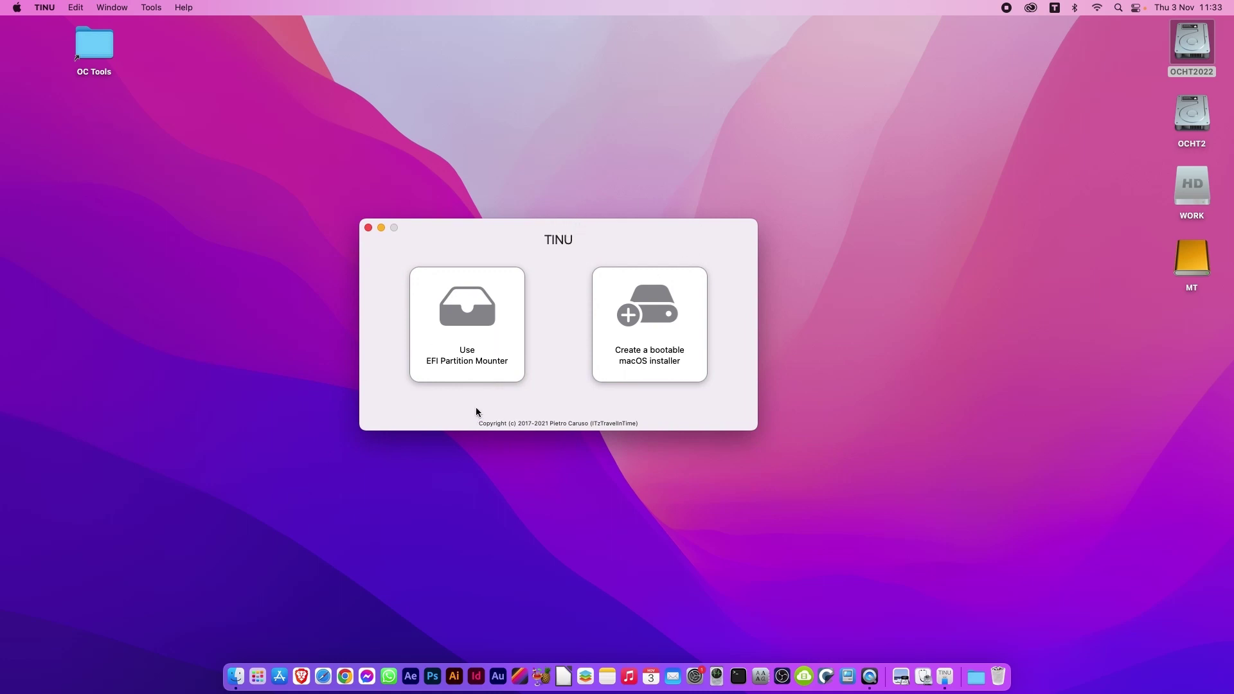
{"action": "left_click", "coordinate": [661, 318]}
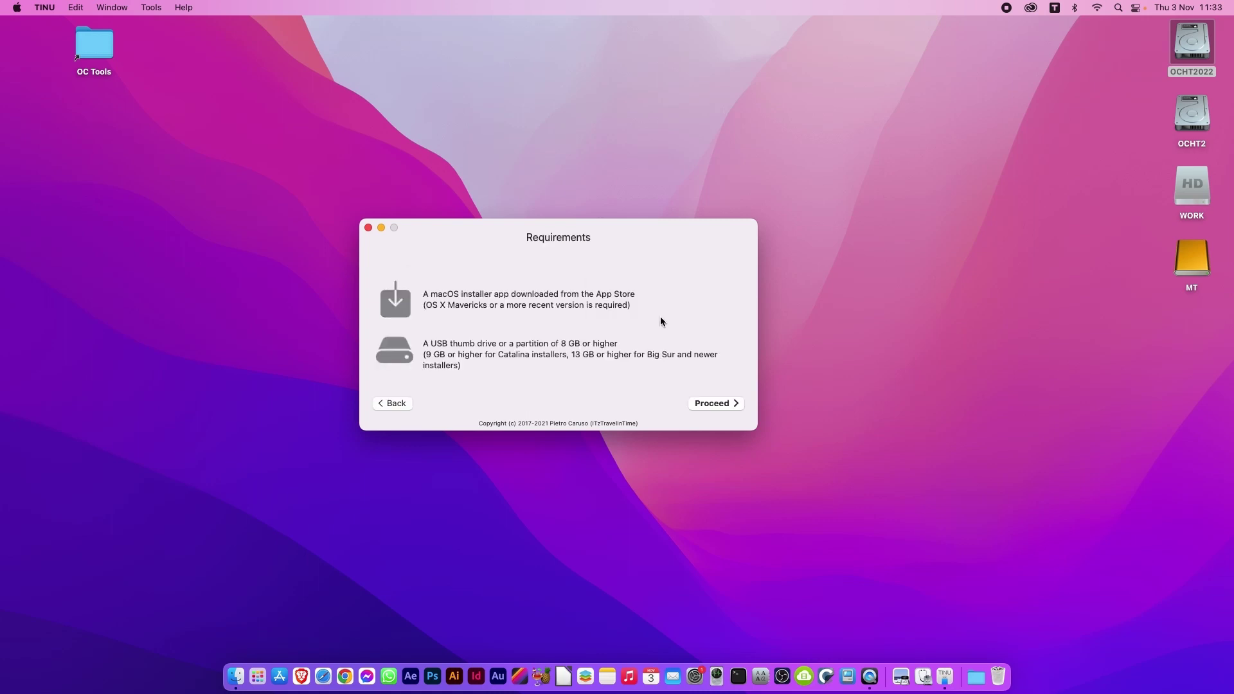
{"action": "left_click", "coordinate": [713, 404]}
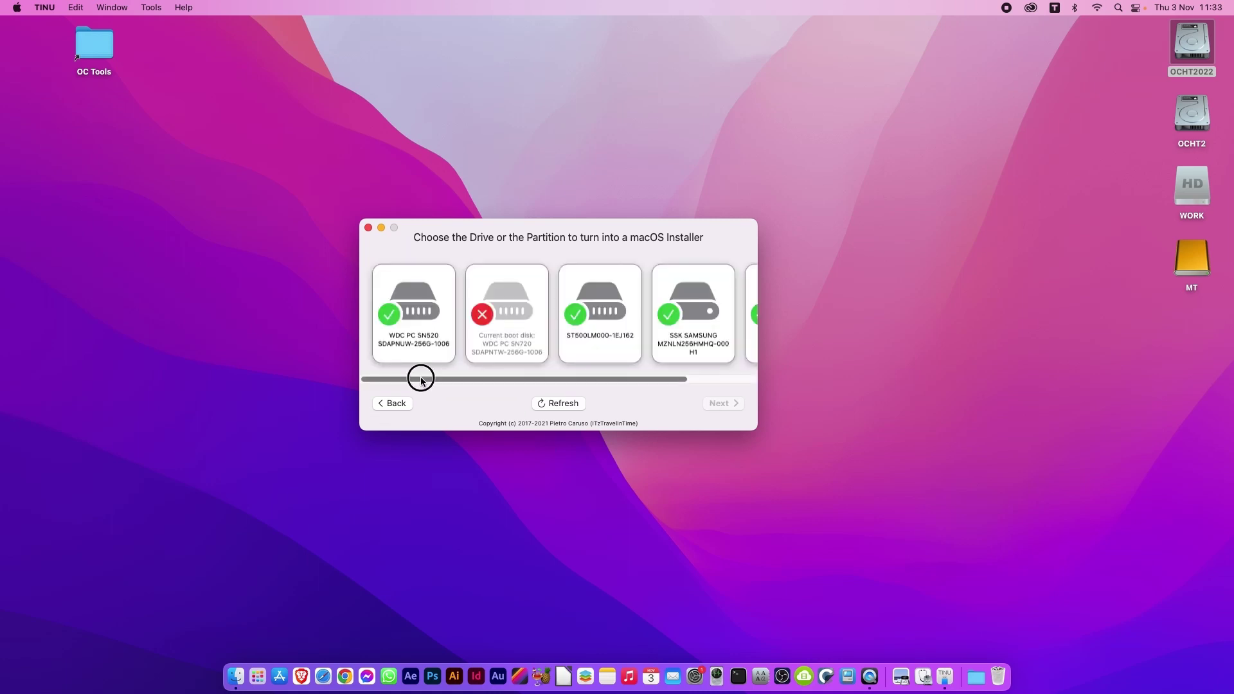
{"action": "left_click_drag", "start_coordinate": [421, 379], "coordinate": [620, 376]}
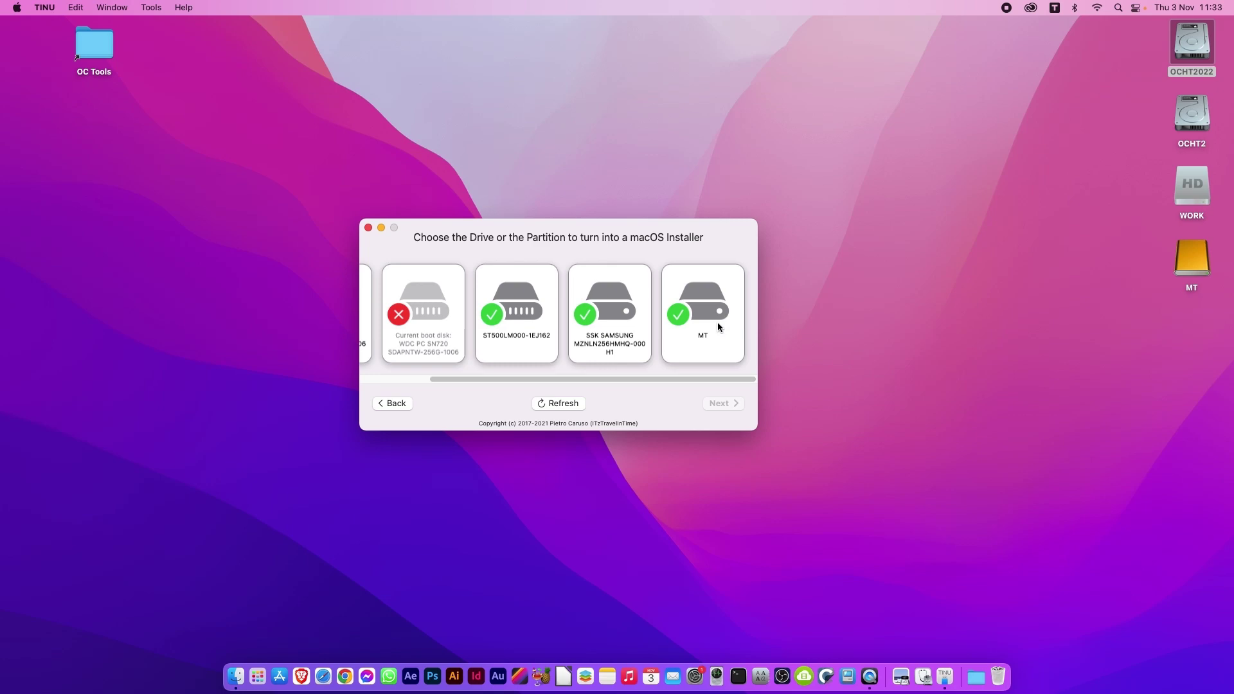
{"action": "mouse_move", "coordinate": [718, 324]}
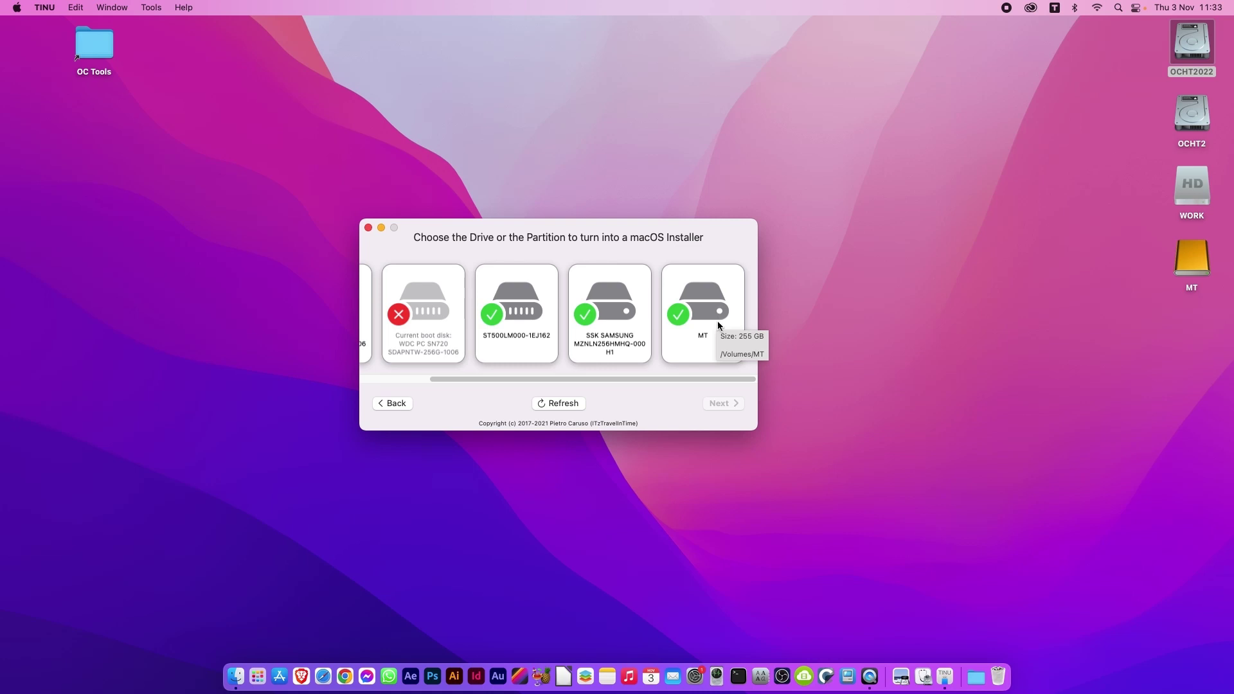
{"action": "left_click", "coordinate": [711, 317]}
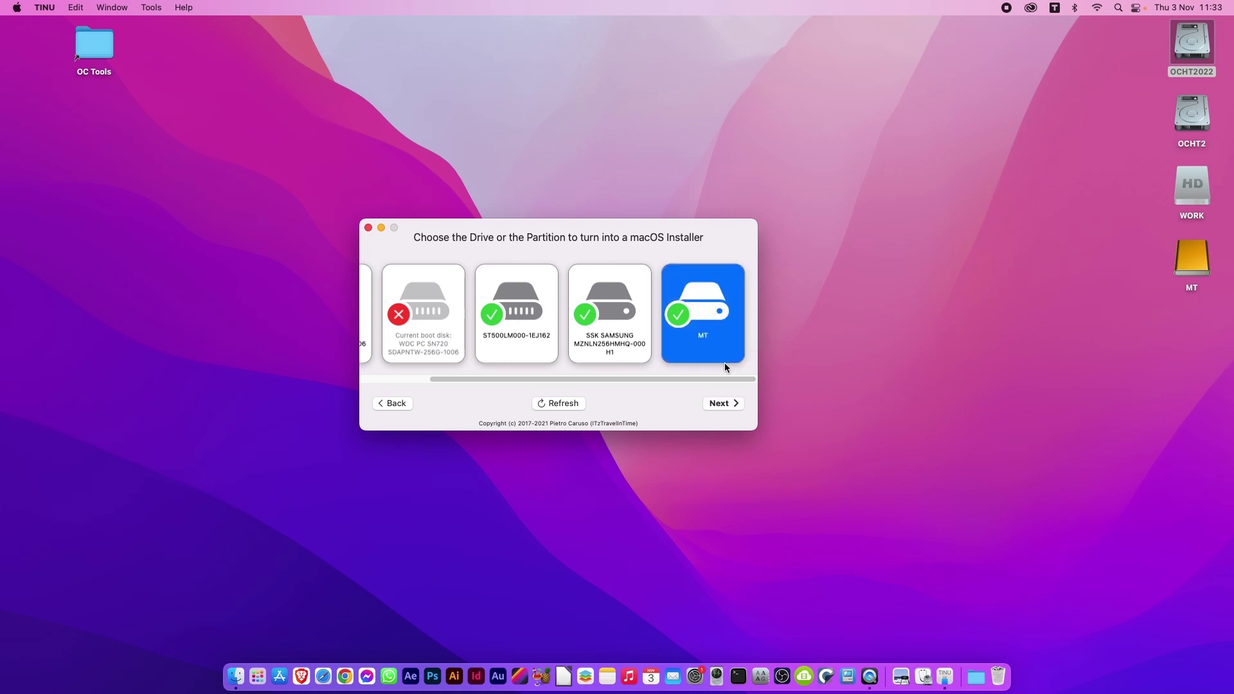
{"action": "left_click", "coordinate": [723, 403]}
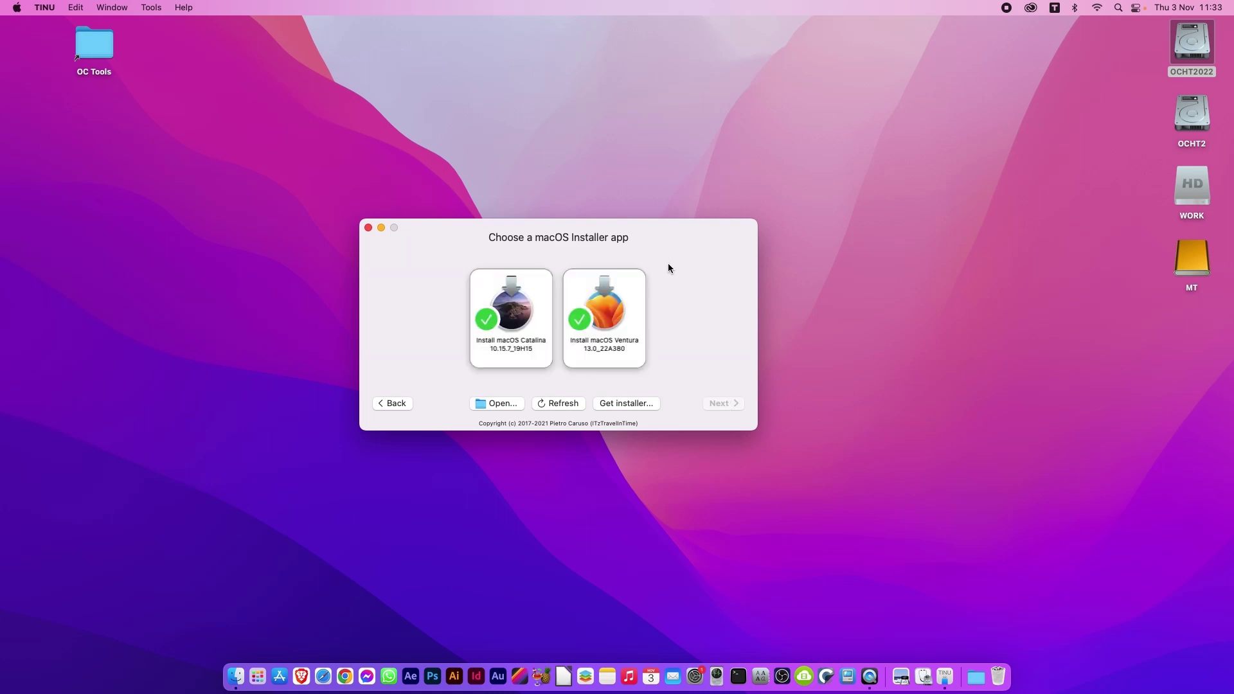
{"action": "mouse_move", "coordinate": [660, 238]}
{"action": "left_mouse_down"}
{"action": "mouse_move", "coordinate": [664, 208]}
{"action": "mouse_move", "coordinate": [666, 225]}
{"action": "left_mouse_up"}
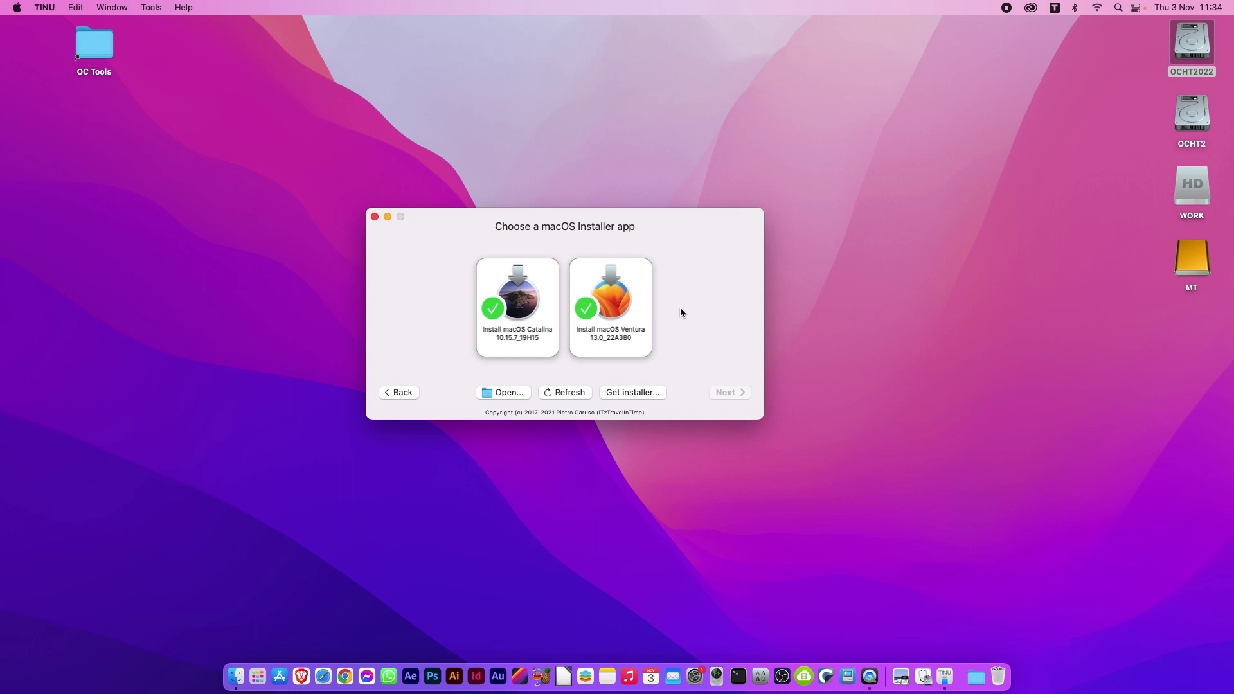
{"action": "left_click", "coordinate": [620, 295]}
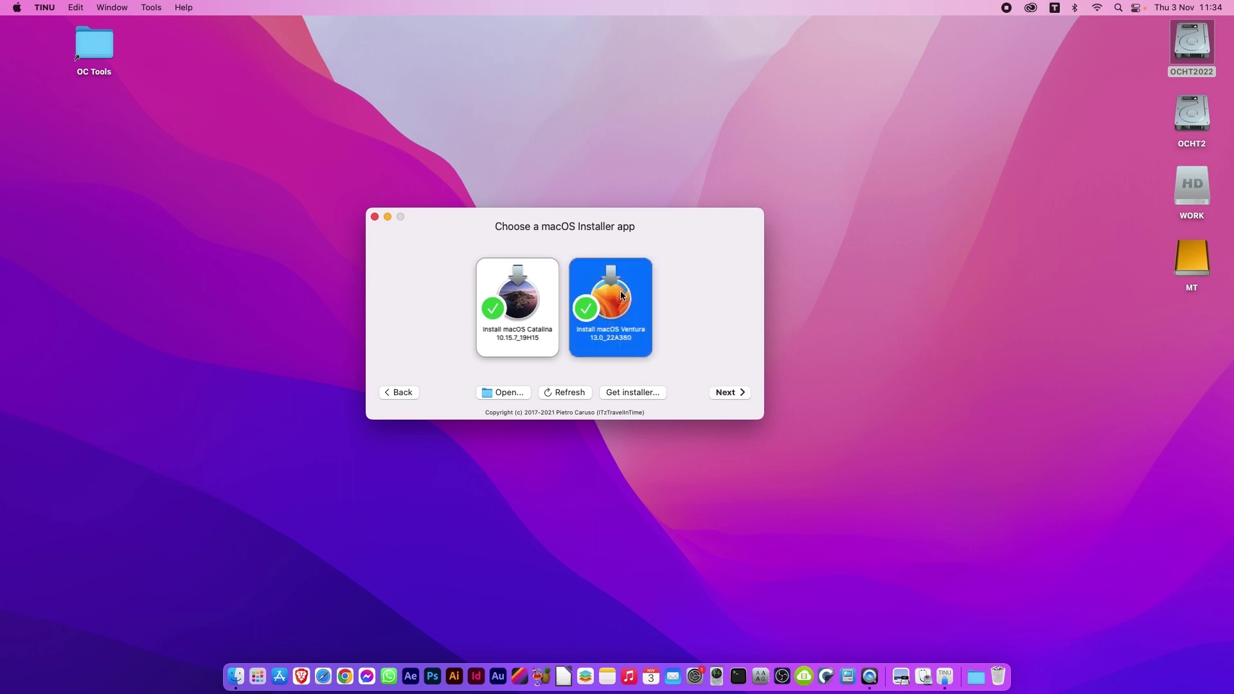
{"action": "left_click", "coordinate": [731, 394]}
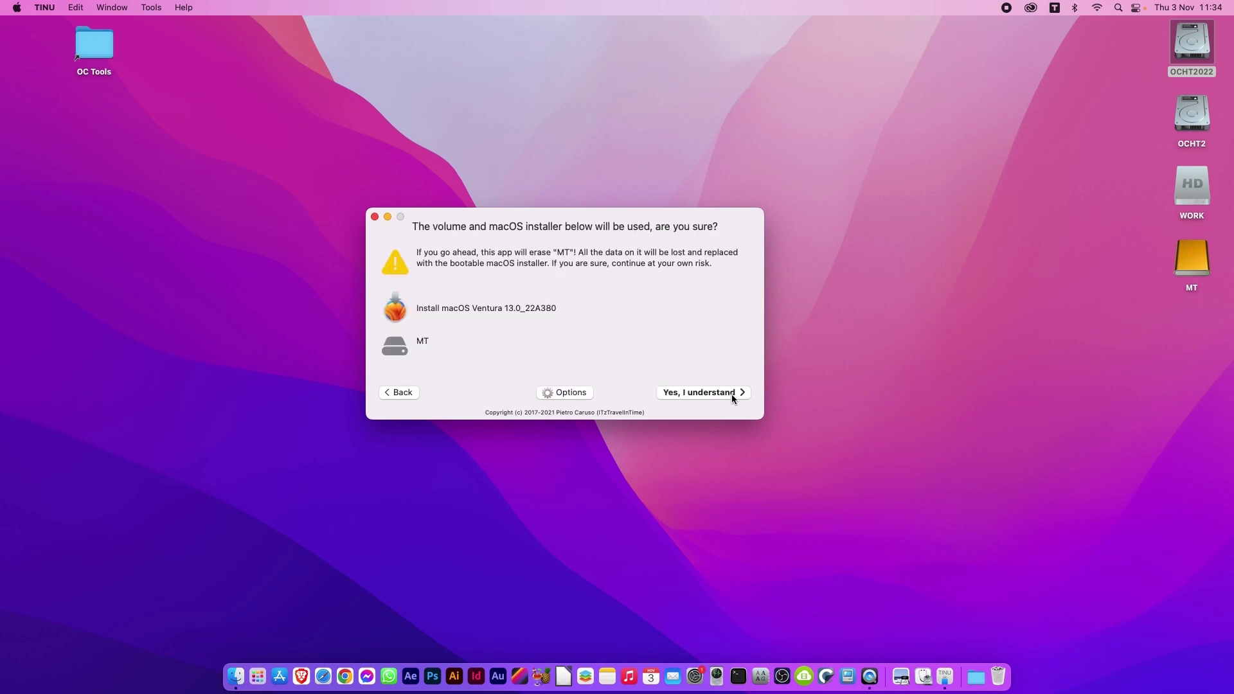
{"action": "left_click", "coordinate": [385, 394]}
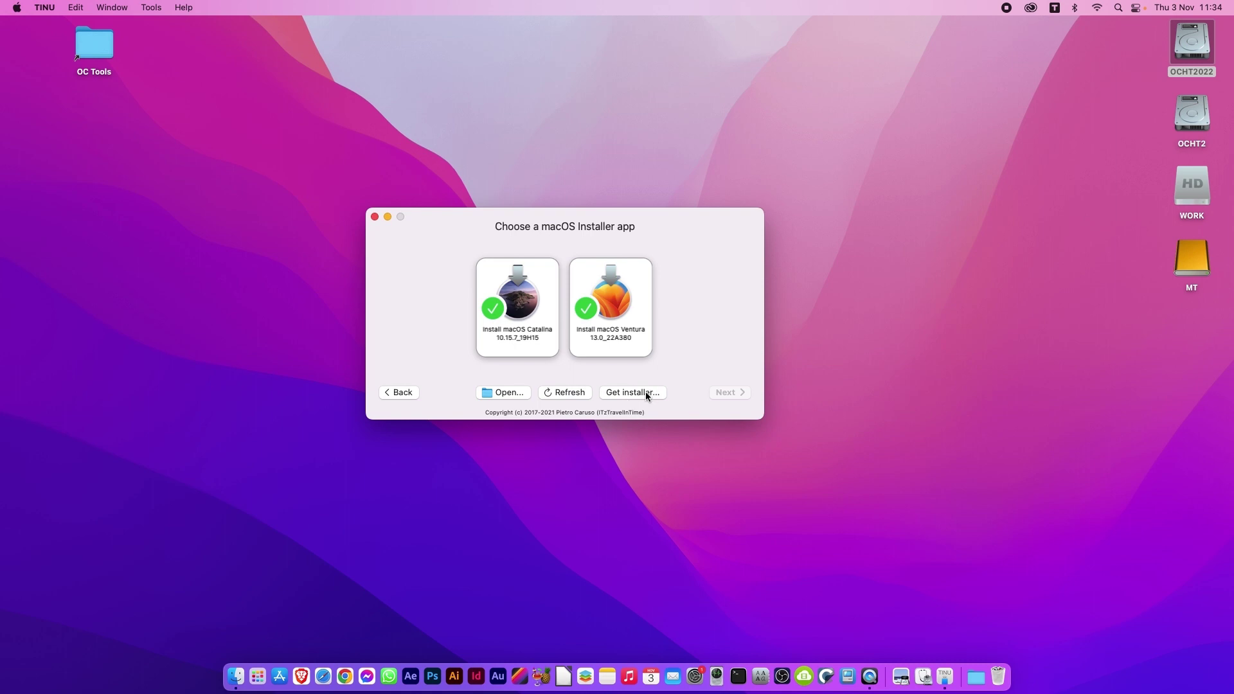
- Choose the Install macOS Ventura 13.0_22A380 app and confirm erasing MT to create the installer
{"action": "left_click", "coordinate": [627, 325]}
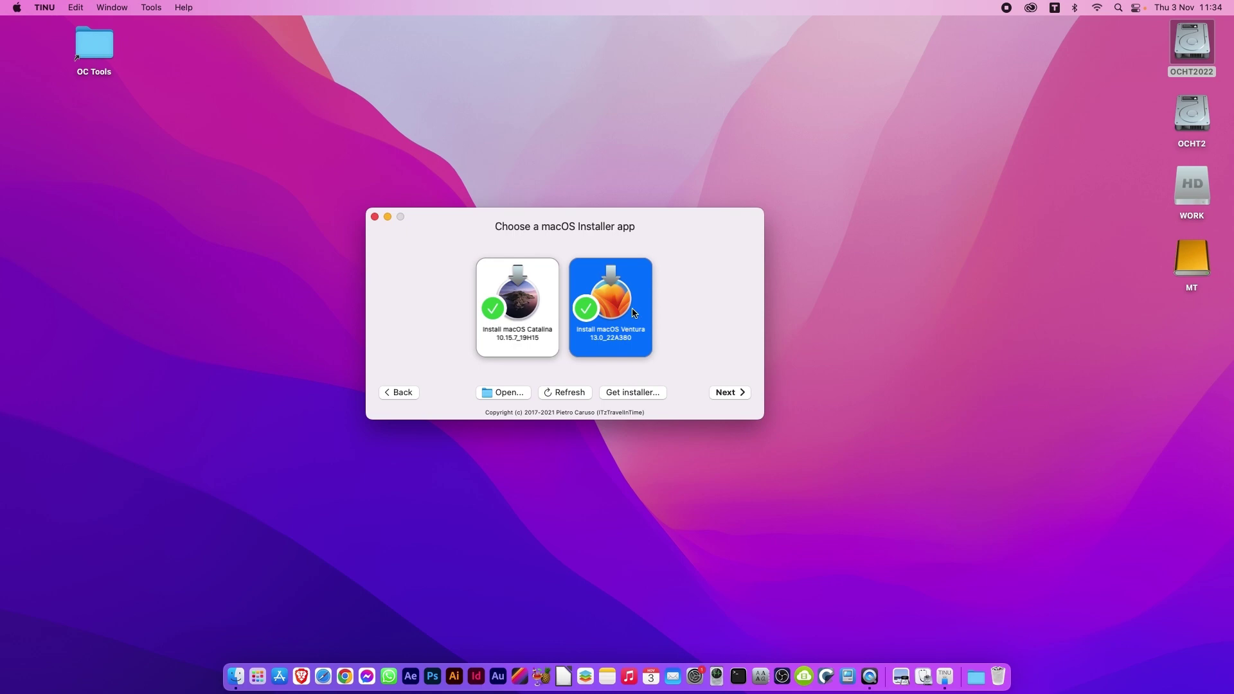
{"action": "left_click", "coordinate": [729, 393]}
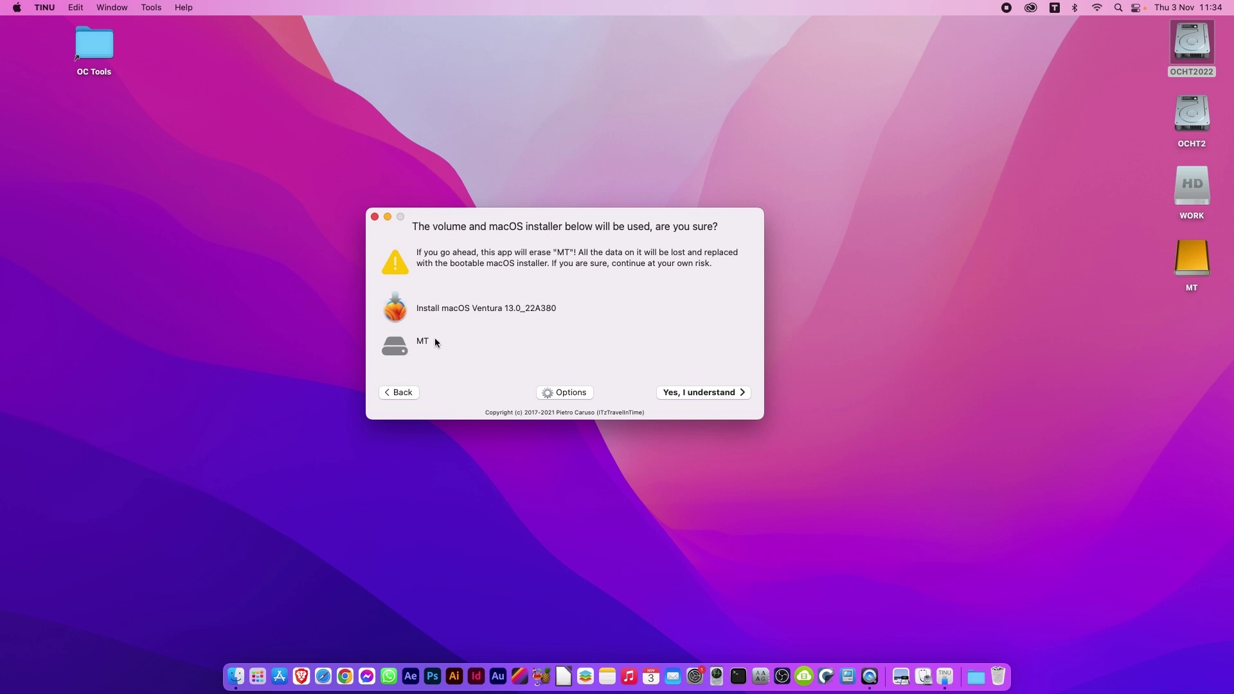
{"action": "left_click", "coordinate": [699, 395]}
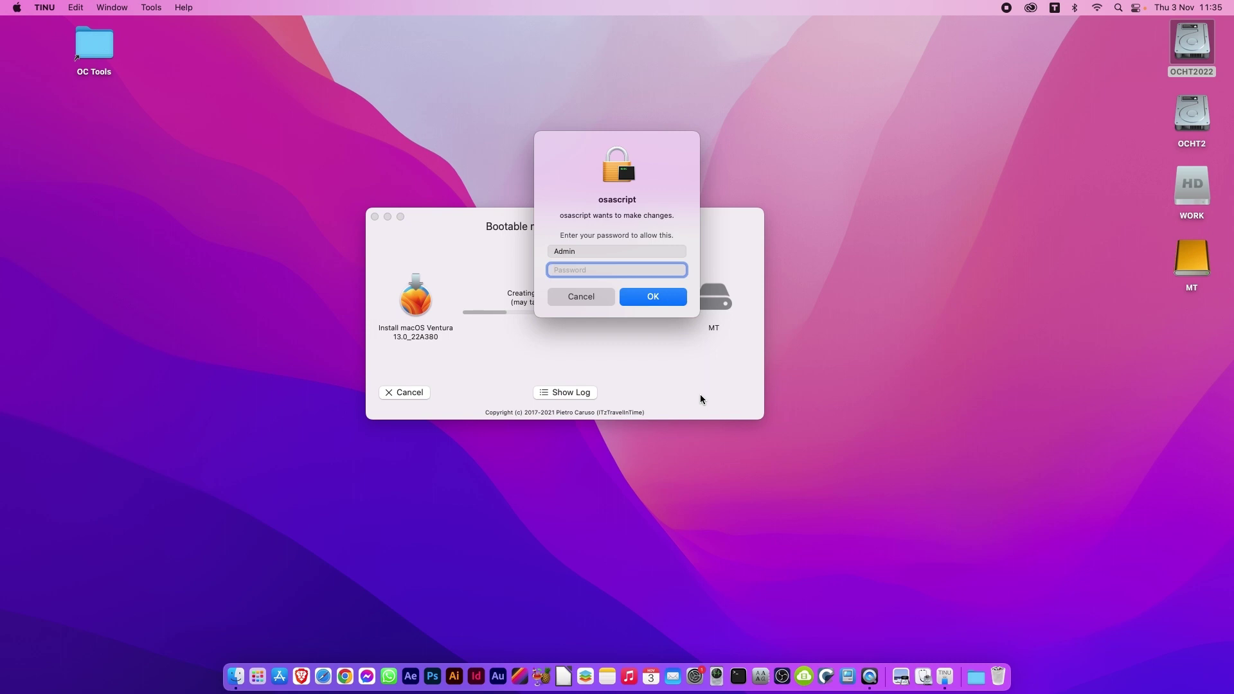
- Enter the administrator password to authorise creating the installer, and quit TINU once it has finished
{"action": "type", "text": "*********"}
{"action": "key", "text": "Return"}
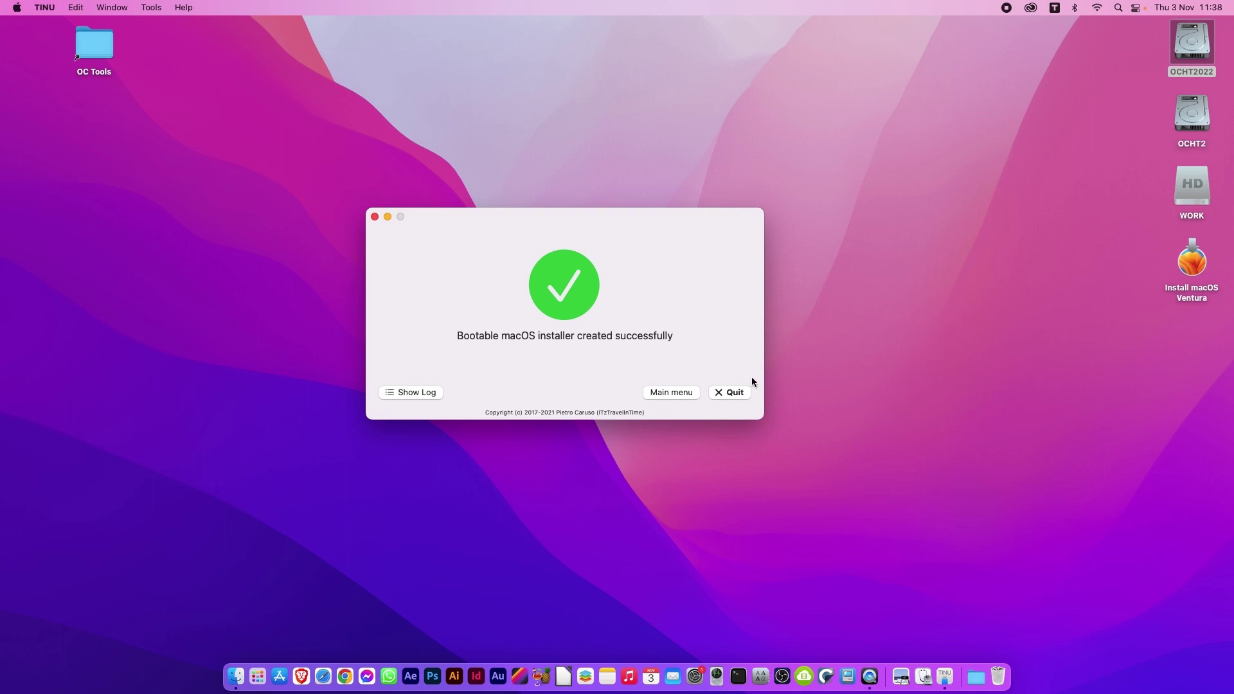
{"action": "left_click", "coordinate": [729, 393]}
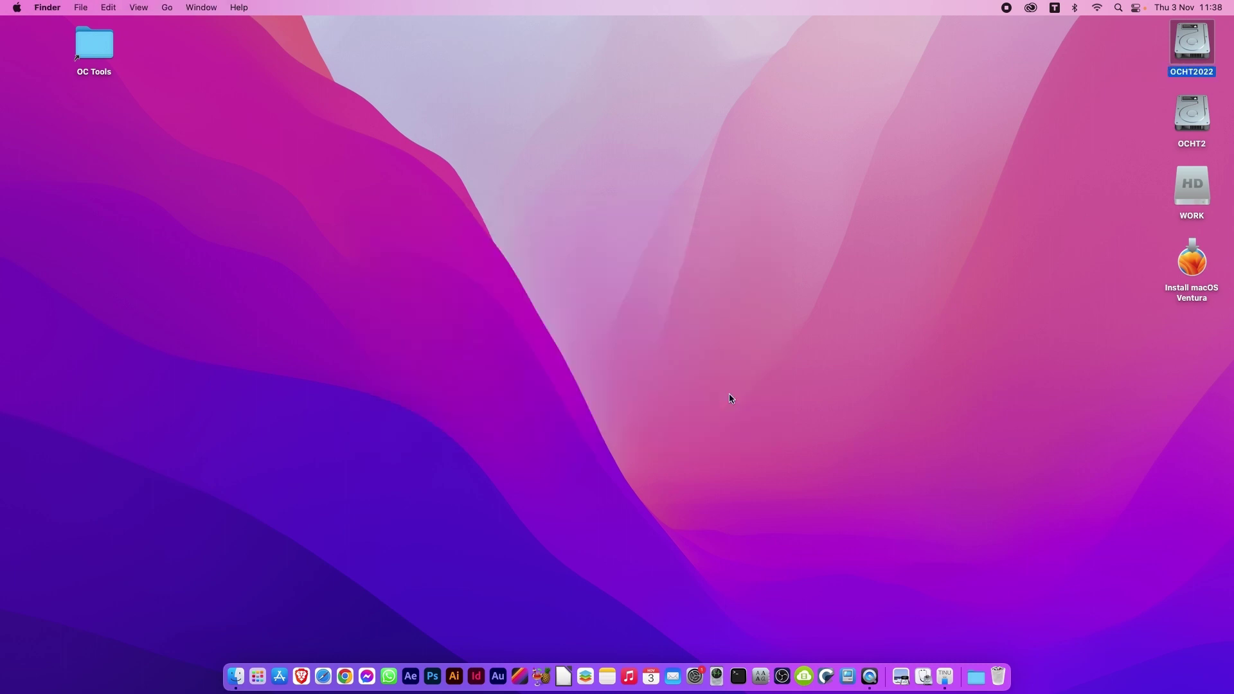
- Open the Install macOS Ventura drive from the desktop
{"action": "left_click", "coordinate": [1188, 268]}
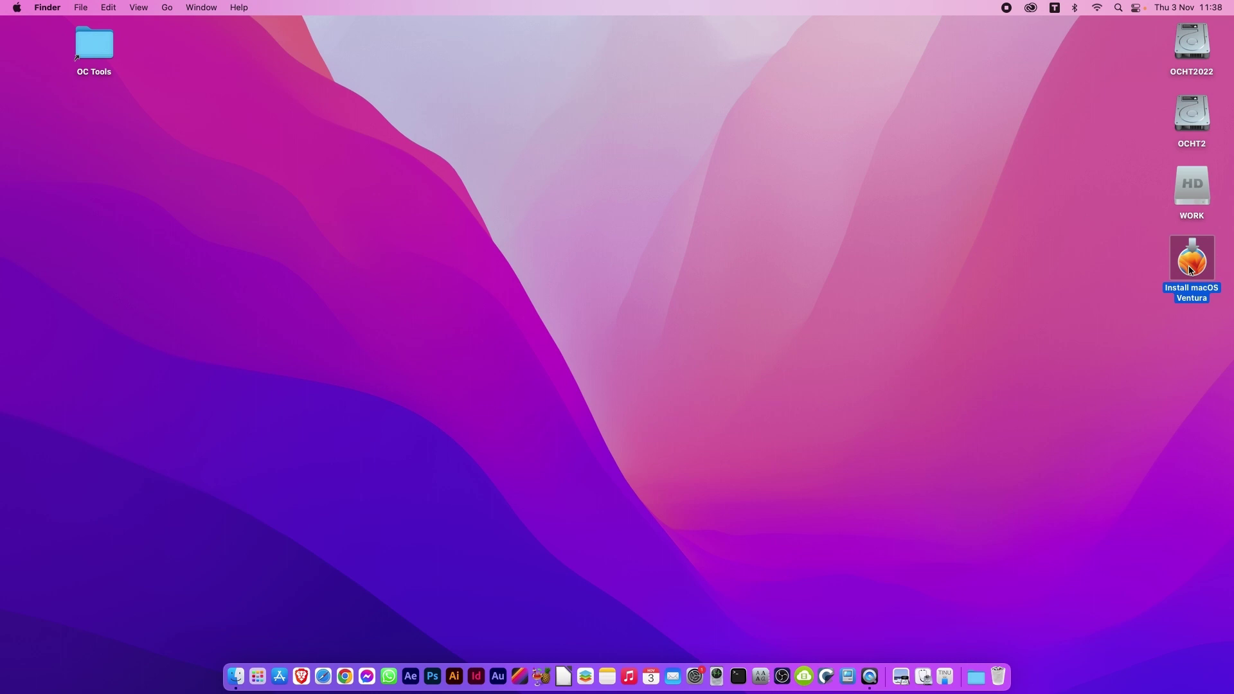
{"action": "double_click", "coordinate": [1190, 269]}
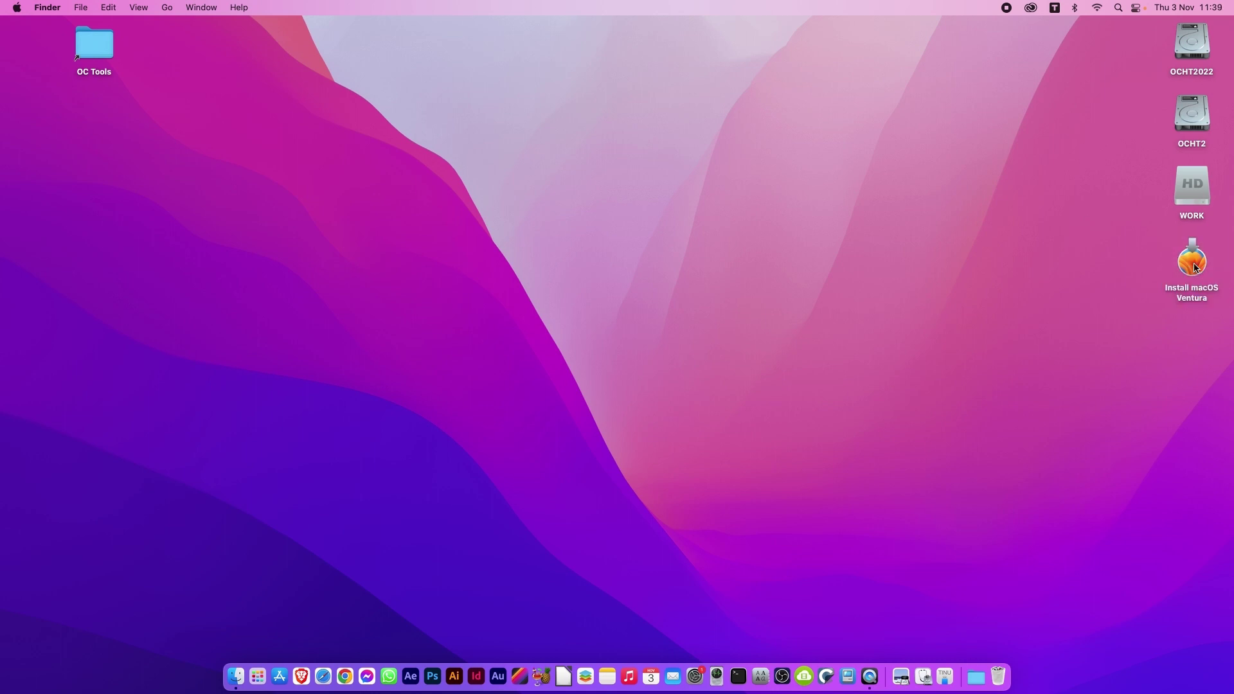